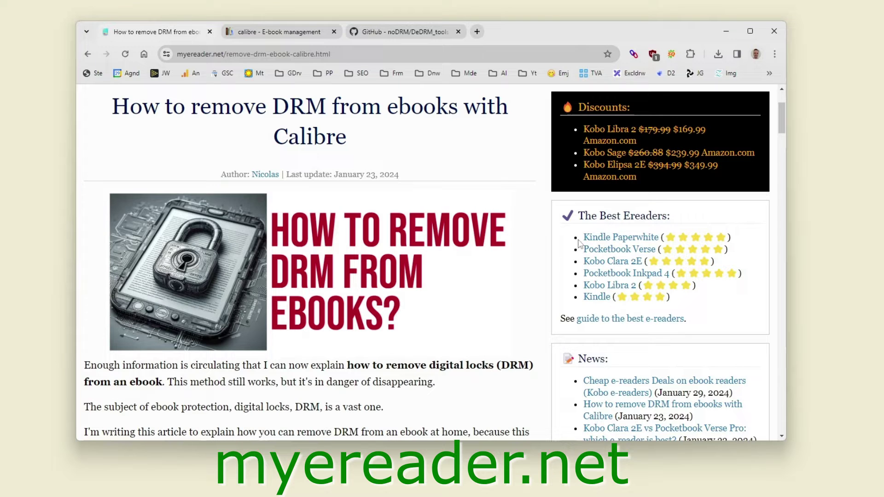
- Scroll through the DRM-removal guide in Chrome
{"action": "scroll", "coordinate": [501, 264], "scroll_direction": "down", "scroll_amount": 10}
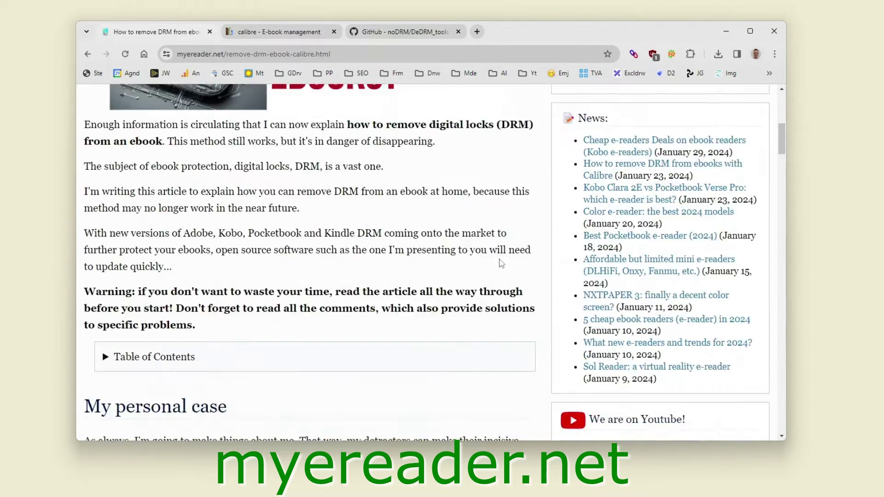
{"action": "scroll", "coordinate": [502, 263], "scroll_direction": "up", "scroll_amount": 12}
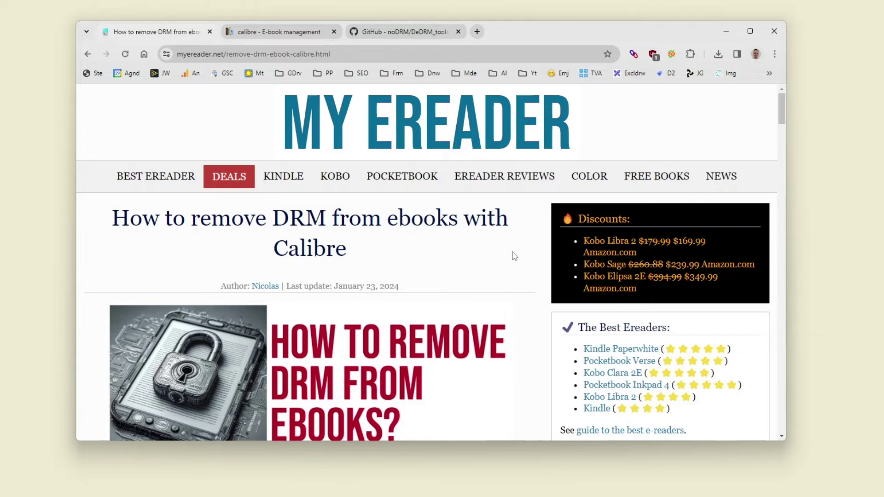
{"action": "scroll", "coordinate": [514, 256], "scroll_direction": "down", "scroll_amount": 6}
{"action": "scroll", "coordinate": [515, 257], "scroll_direction": "up", "scroll_amount": 7}
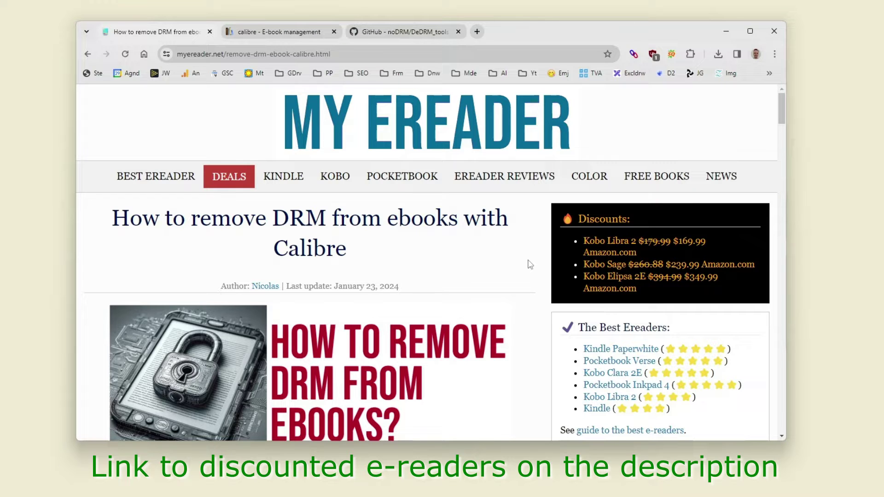
{"action": "scroll", "coordinate": [530, 263], "scroll_direction": "down", "scroll_amount": 7}
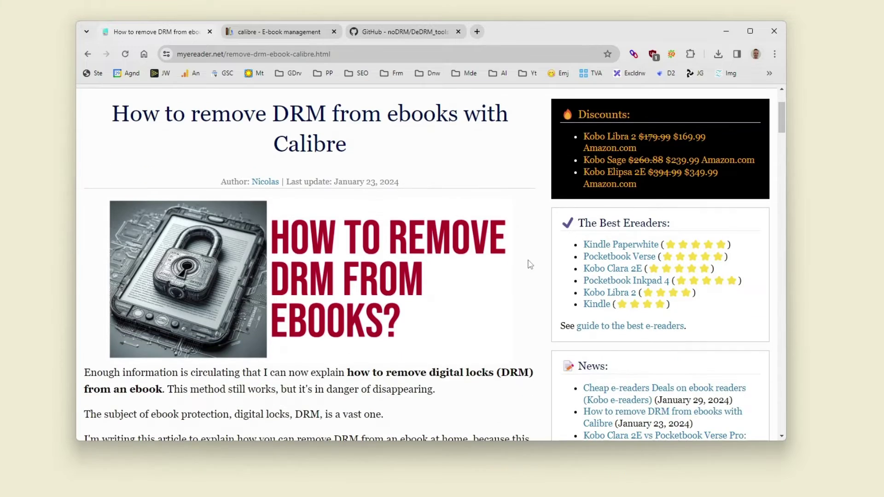
{"action": "scroll", "coordinate": [529, 264], "scroll_direction": "down", "scroll_amount": 14}
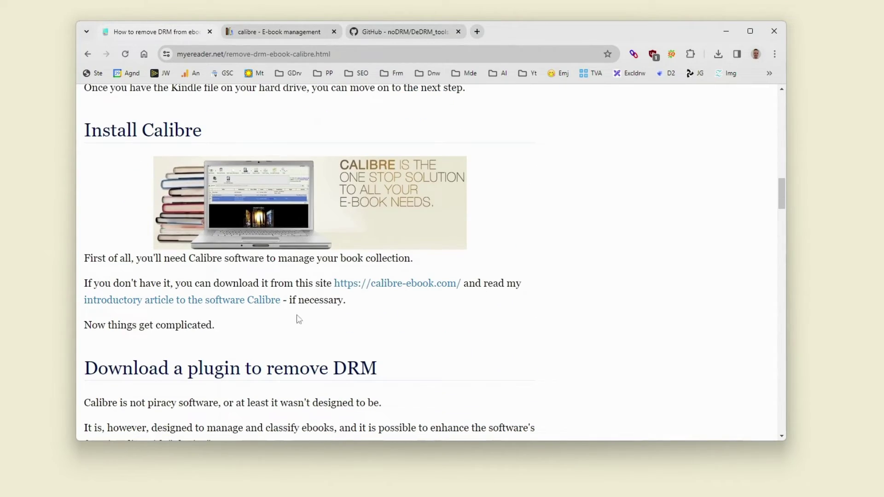
- Glance at the calibre homepage tab, calibre and the Bureau folder, then return to the DRM-removal article
{"action": "left_click", "coordinate": [284, 35]}
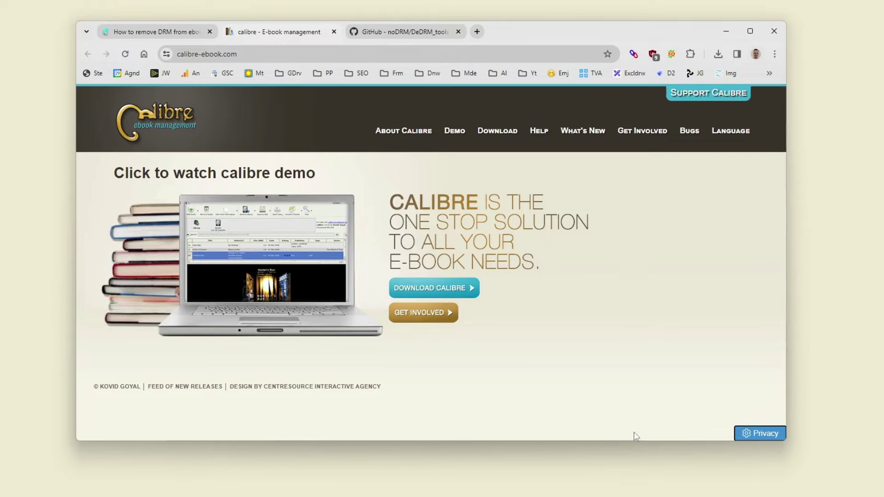
{"action": "left_click", "coordinate": [725, 31]}
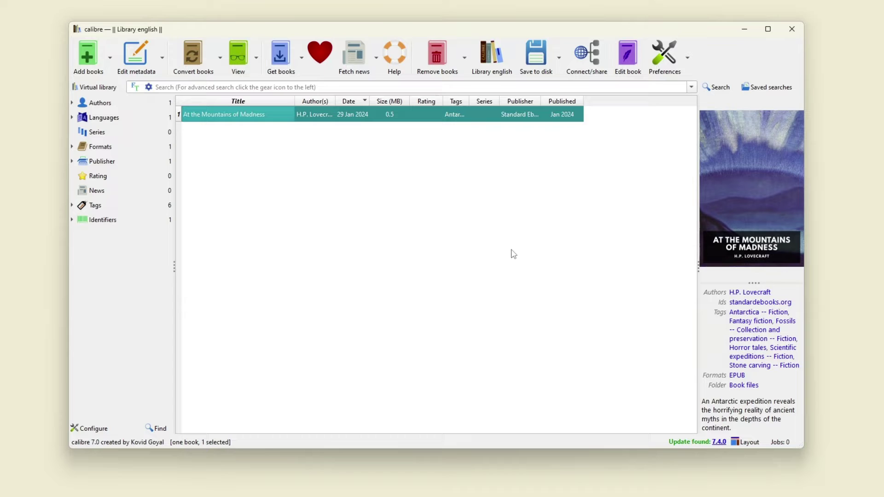
{"action": "left_click", "coordinate": [743, 31]}
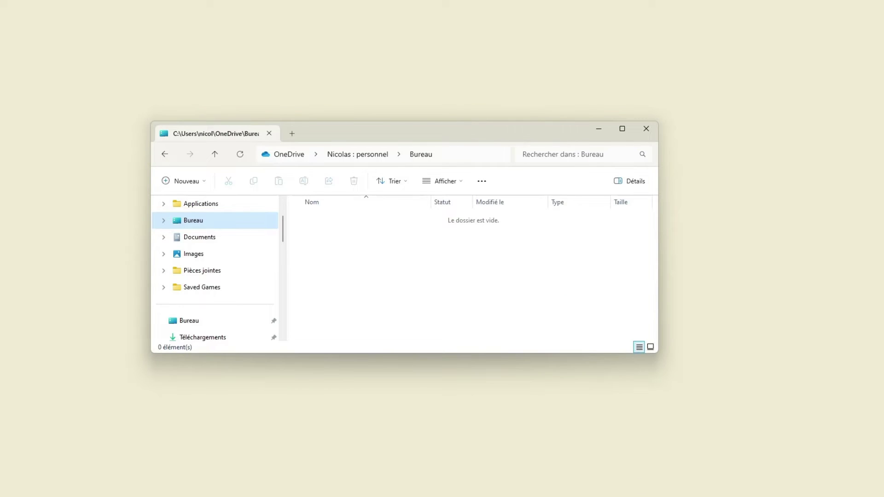
{"action": "key", "text": "alt+Tab"}
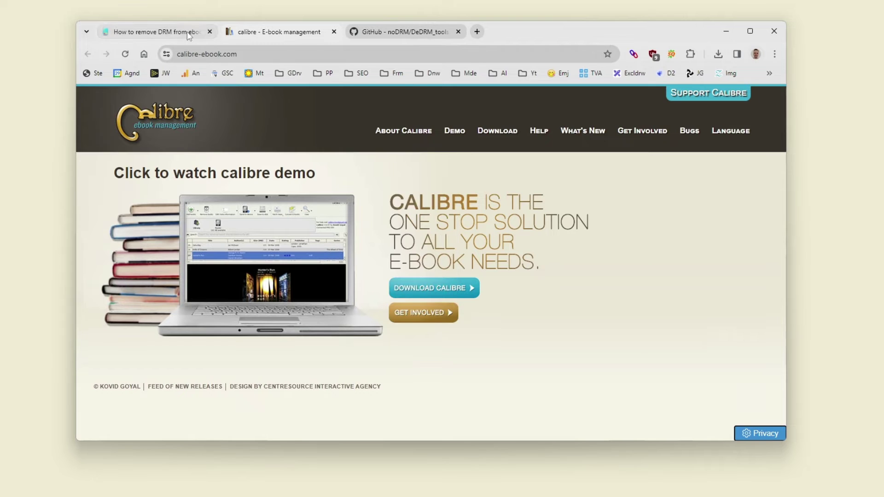
{"action": "left_click", "coordinate": [191, 35]}
- Download DeDRM_tools_10.0.3.zip from the v10.0.3 release of the GitHub DeDRM_tools repository
{"action": "scroll", "coordinate": [458, 283], "scroll_direction": "down", "scroll_amount": 5}
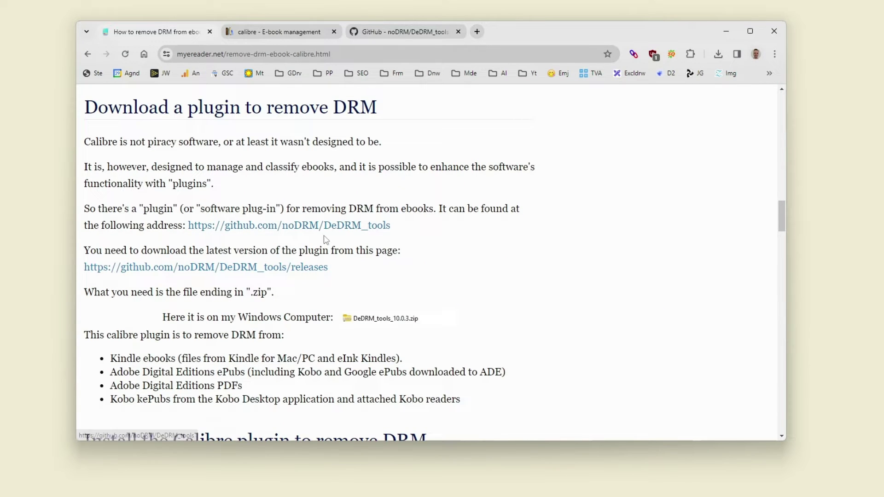
{"action": "left_click", "coordinate": [406, 34]}
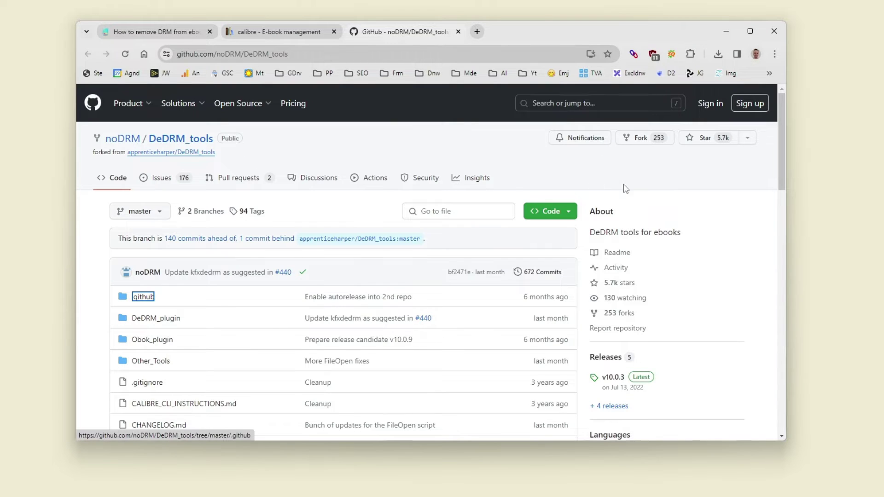
{"action": "left_click", "coordinate": [758, 216]}
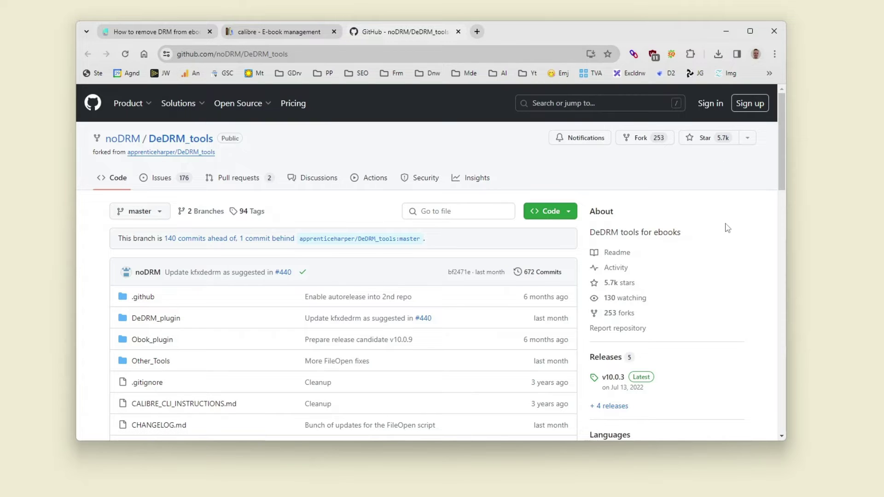
{"action": "scroll", "coordinate": [713, 242], "scroll_direction": "down", "scroll_amount": 1}
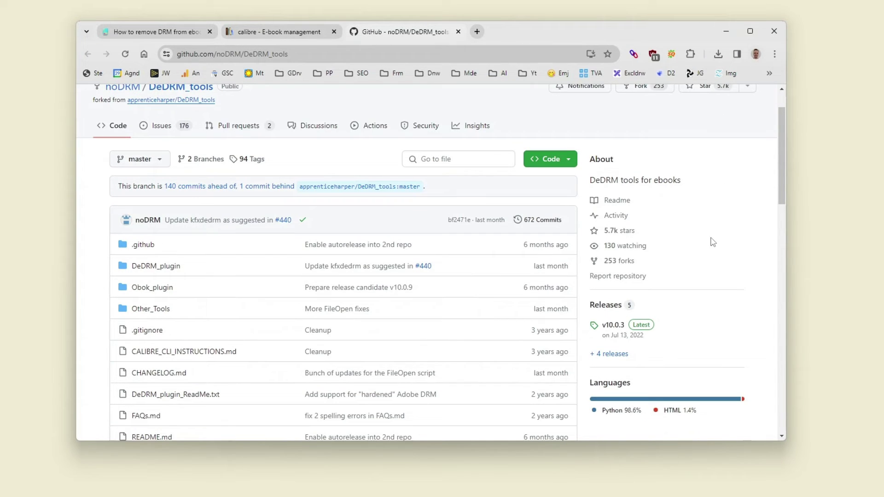
{"action": "left_click", "coordinate": [617, 328]}
{"action": "scroll", "coordinate": [443, 252], "scroll_direction": "down", "scroll_amount": 4}
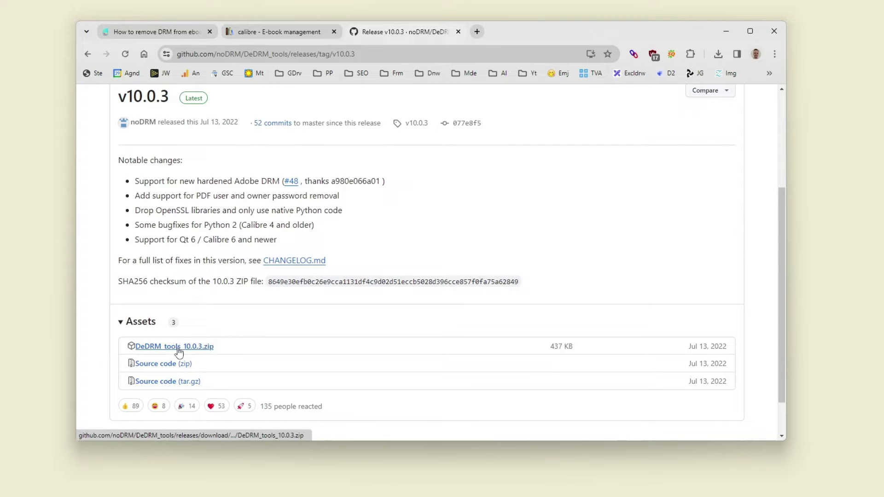
{"action": "left_click", "coordinate": [204, 352]}
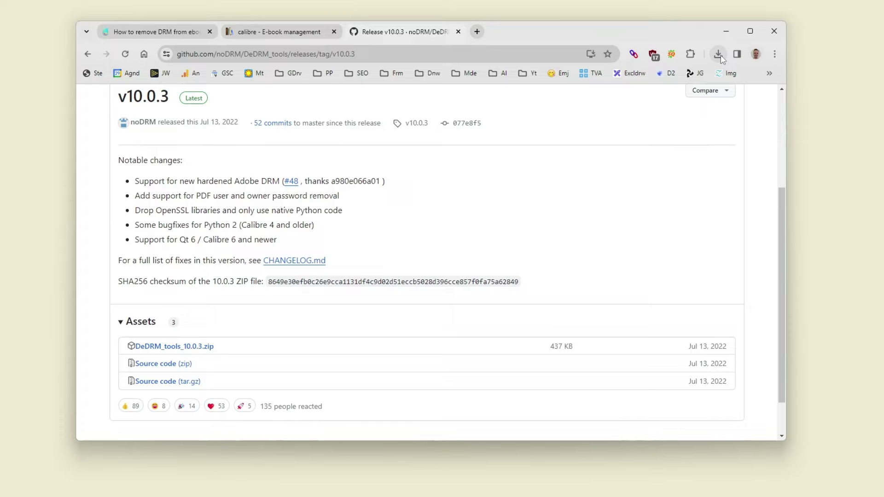
{"action": "key", "text": "super+e"}
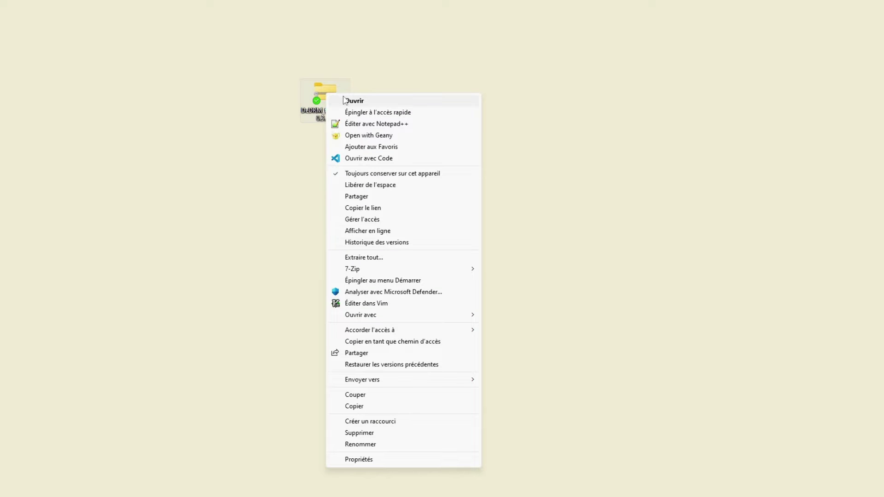
- Extract all of DeDRM_tools_10.0.3.zip into its own DeDRM_tools_10.0.3 desktop folder
{"action": "left_click", "coordinate": [423, 258]}
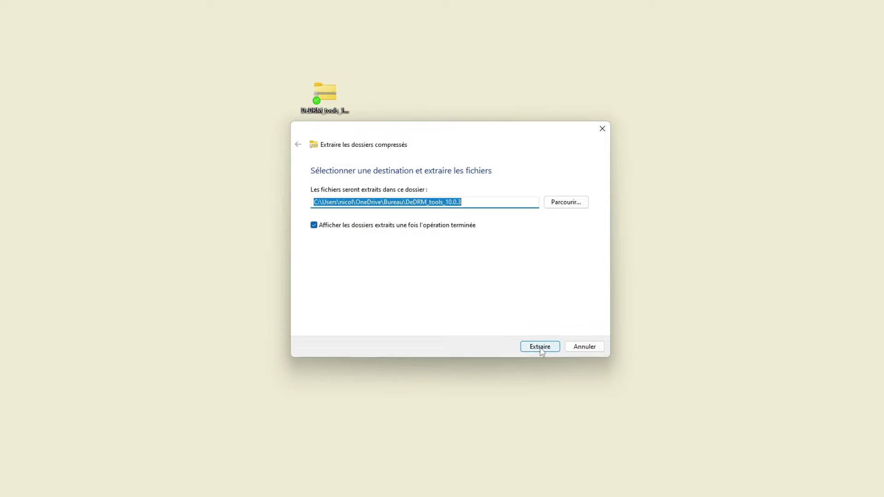
{"action": "left_click", "coordinate": [541, 346]}
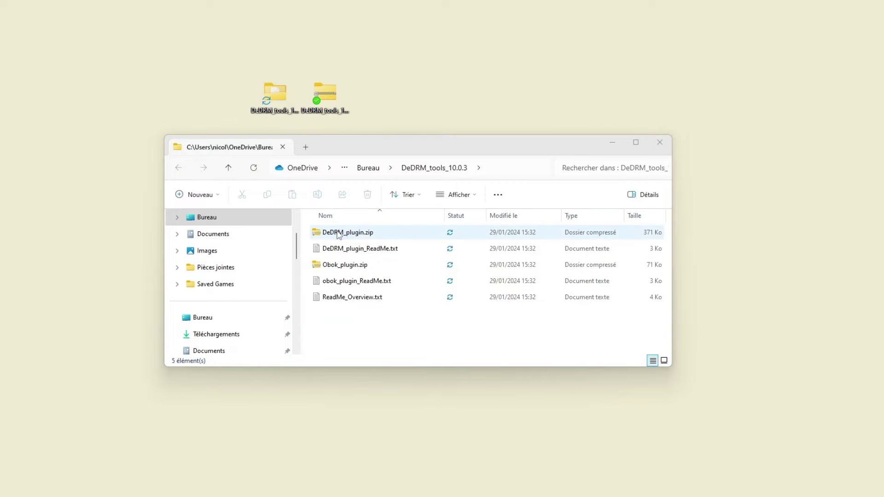
- Inspect DeDRM_plugin.zip and Obok_plugin.zip in the extracted folder
{"action": "left_click", "coordinate": [338, 234]}
{"action": "left_click", "coordinate": [333, 263], "text": "ctrl"}
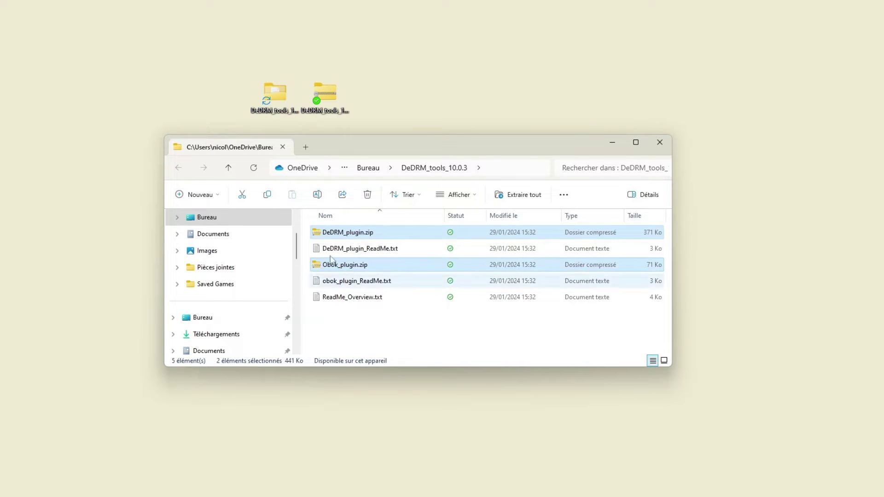
{"action": "left_click", "coordinate": [403, 333]}
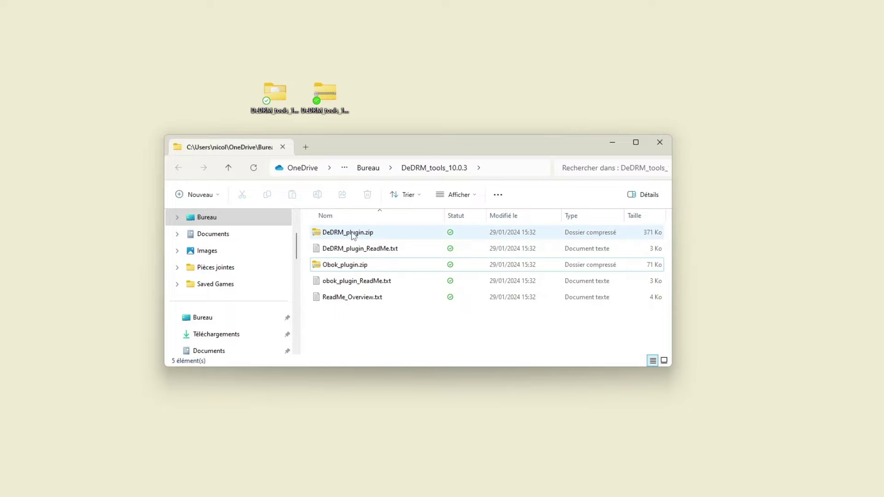
{"action": "left_click", "coordinate": [352, 235]}
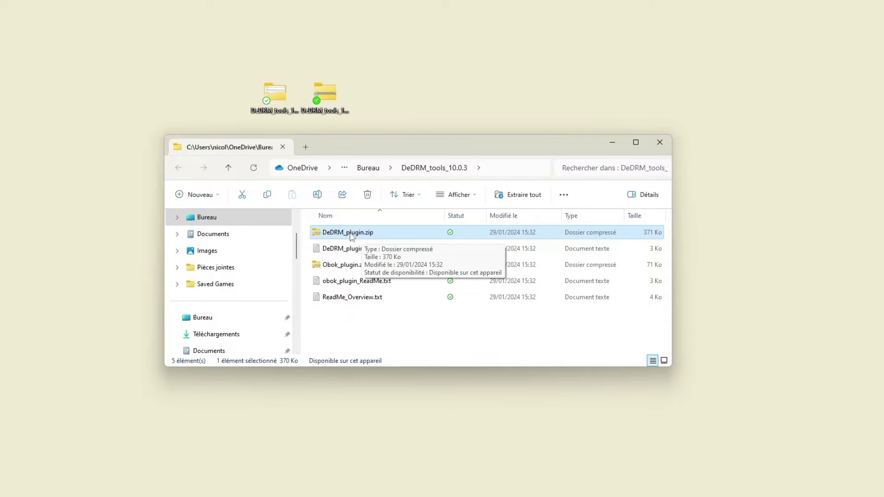
{"action": "left_click", "coordinate": [357, 266]}
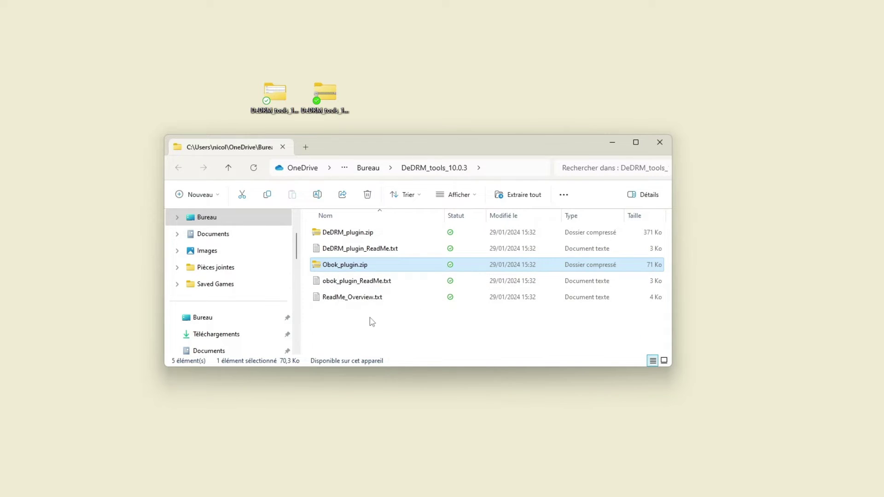
- Look over ReadMe_Overview.txt, obok_plugin_ReadMe.txt and DeDRM_plugin_ReadMe.txt, then clear the selection
{"action": "left_click", "coordinate": [345, 299]}
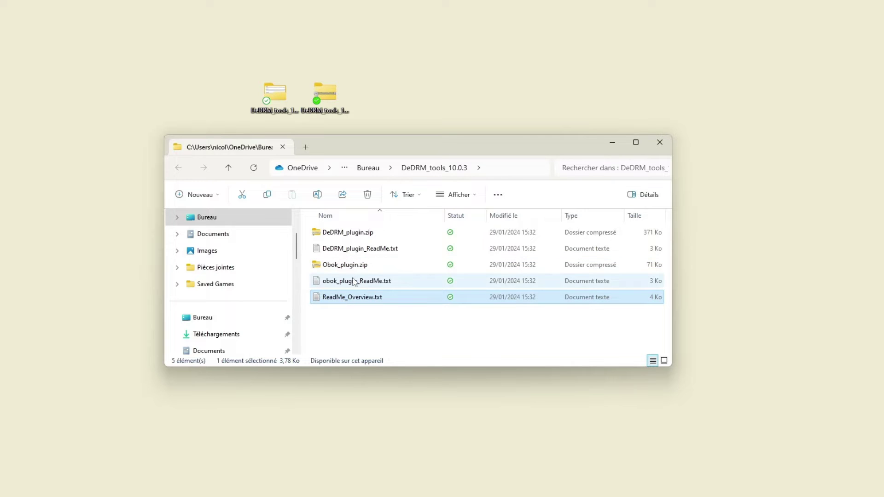
{"action": "left_click", "coordinate": [354, 282]}
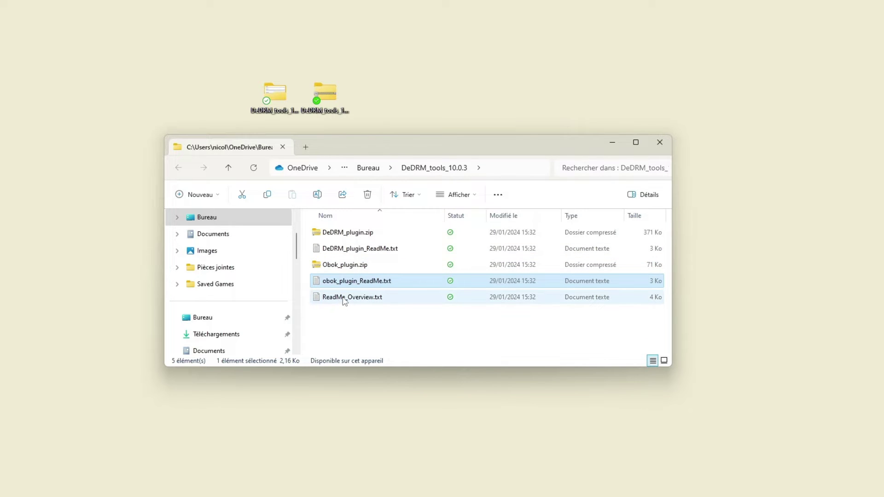
{"action": "left_click", "coordinate": [343, 299]}
{"action": "left_click", "coordinate": [351, 281]}
{"action": "left_click", "coordinate": [363, 247]}
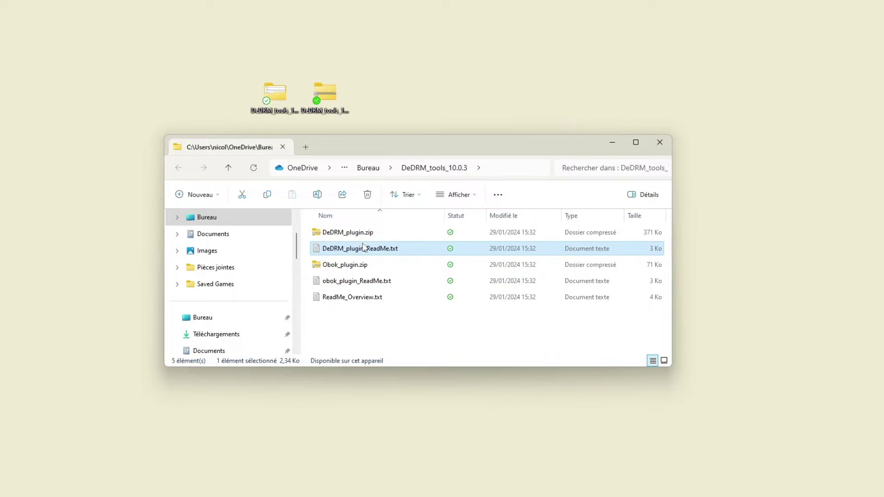
{"action": "left_click", "coordinate": [436, 330]}
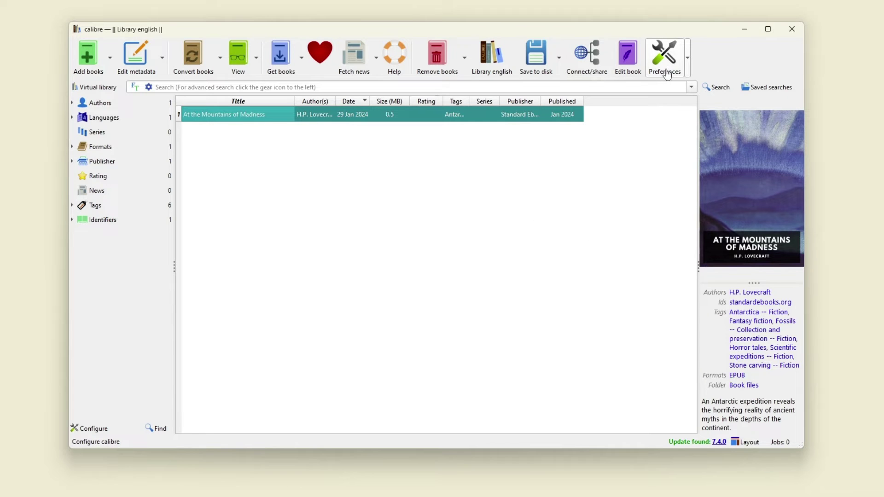
- Go to calibre's Plugins preferences and bring up the Add plugin file dialog
{"action": "left_click", "coordinate": [670, 64]}
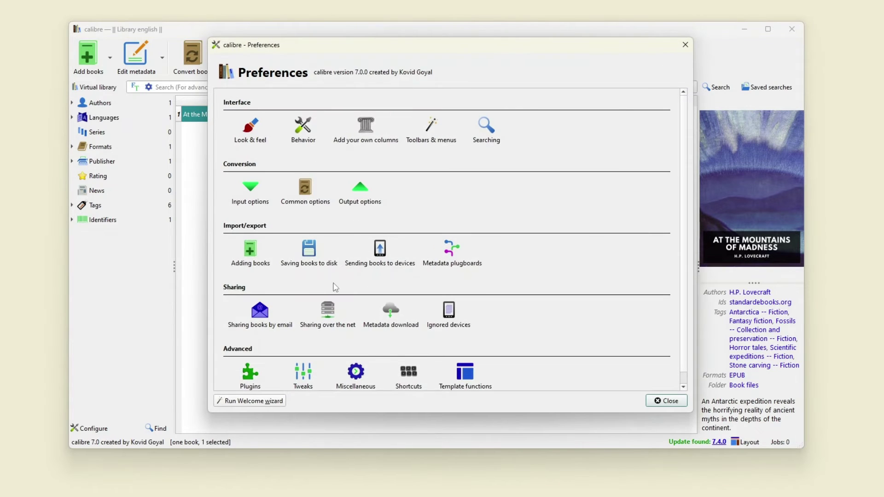
{"action": "scroll", "coordinate": [334, 286], "scroll_direction": "down", "scroll_amount": 1}
{"action": "left_click", "coordinate": [246, 367]}
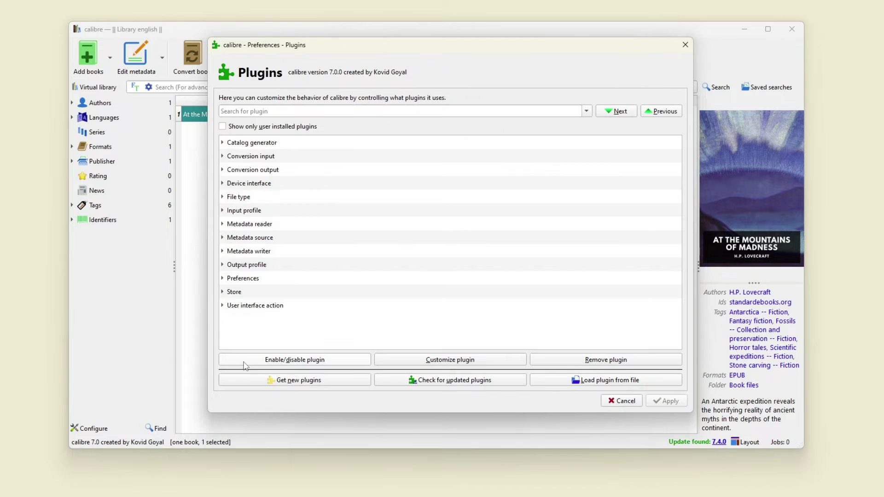
{"action": "left_click", "coordinate": [596, 382]}
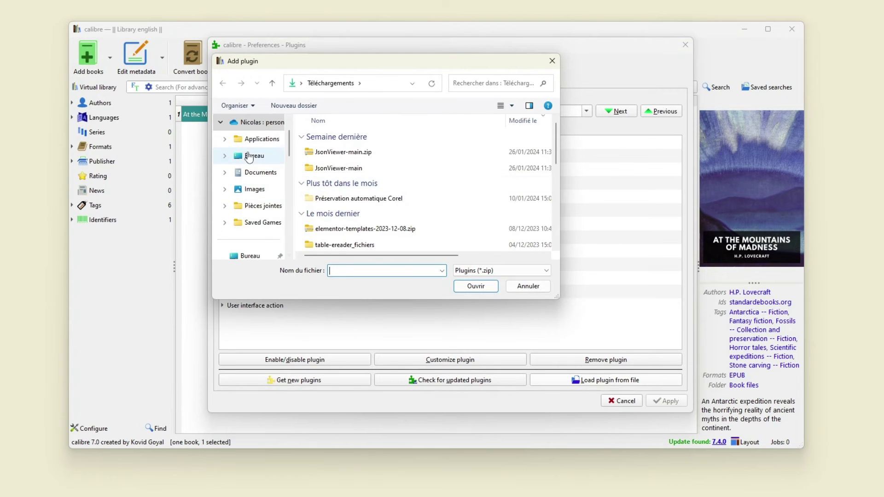
- Install DeDRM_plugin.zip from Bureau > DeDRM_tools_10.0.3, accepting the warning, and restart calibre
{"action": "left_click", "coordinate": [249, 157]}
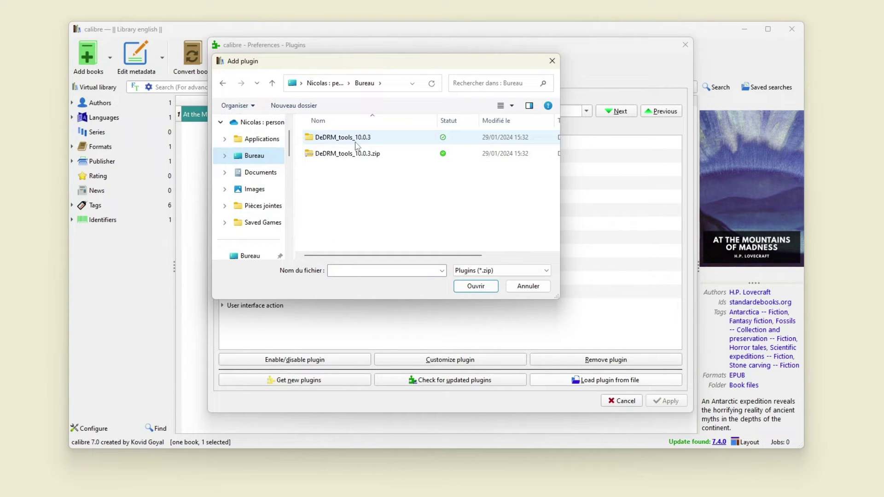
{"action": "double_click", "coordinate": [334, 139]}
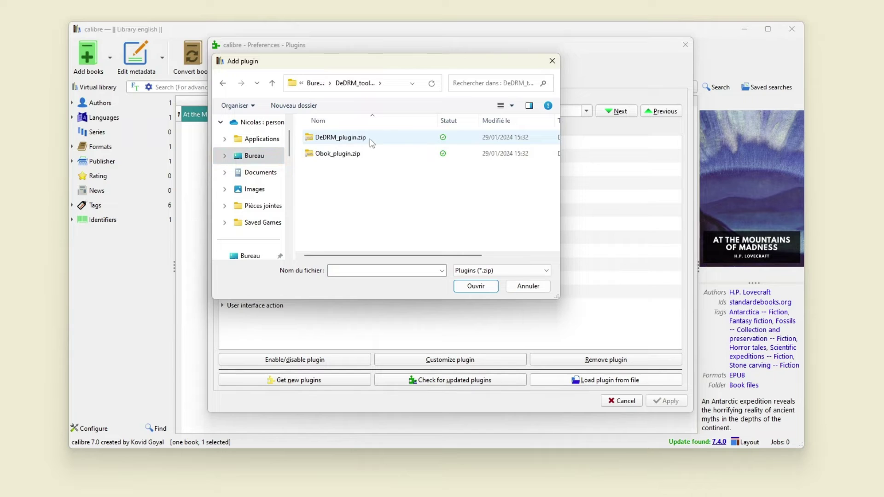
{"action": "left_click", "coordinate": [371, 140]}
{"action": "left_click", "coordinate": [479, 286]}
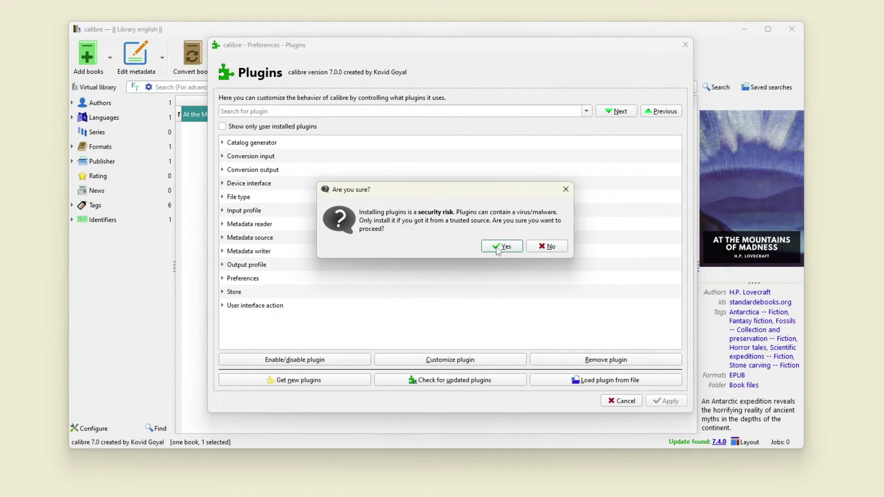
{"action": "left_click", "coordinate": [498, 249]}
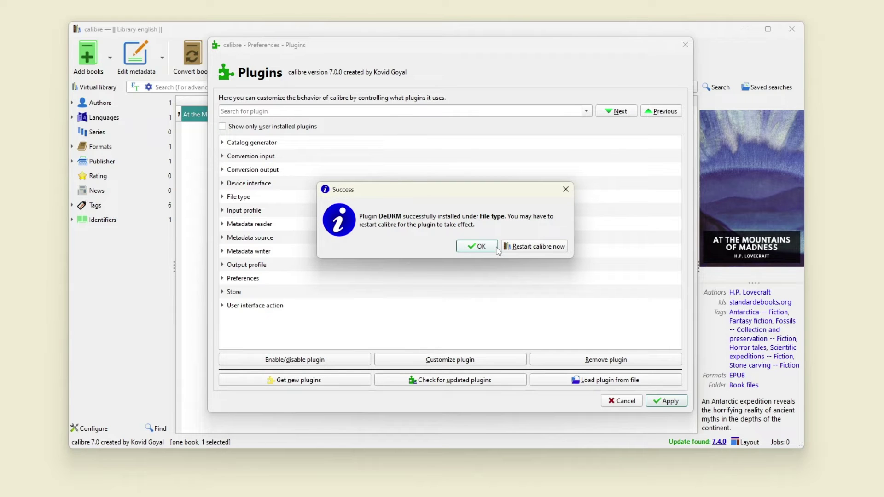
{"action": "left_click", "coordinate": [534, 247]}
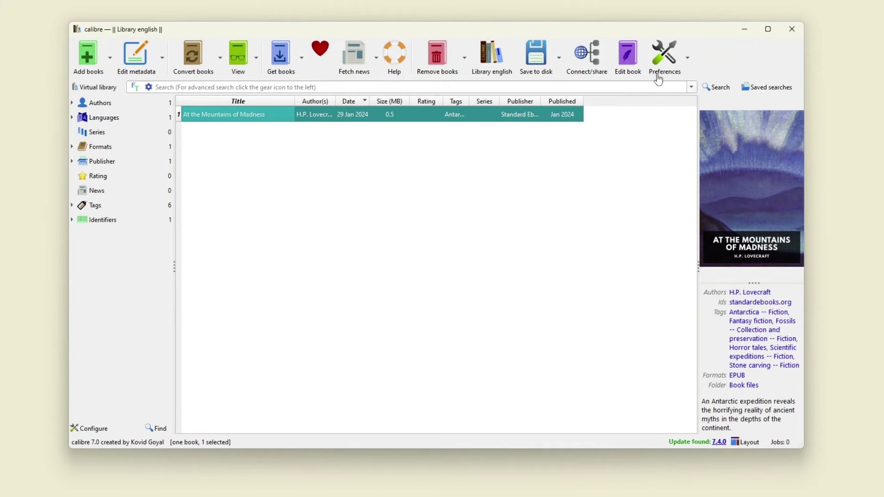
- Install Obok_plugin.zip through Preferences > Plugins, accepting the security warning
{"action": "left_click", "coordinate": [663, 58]}
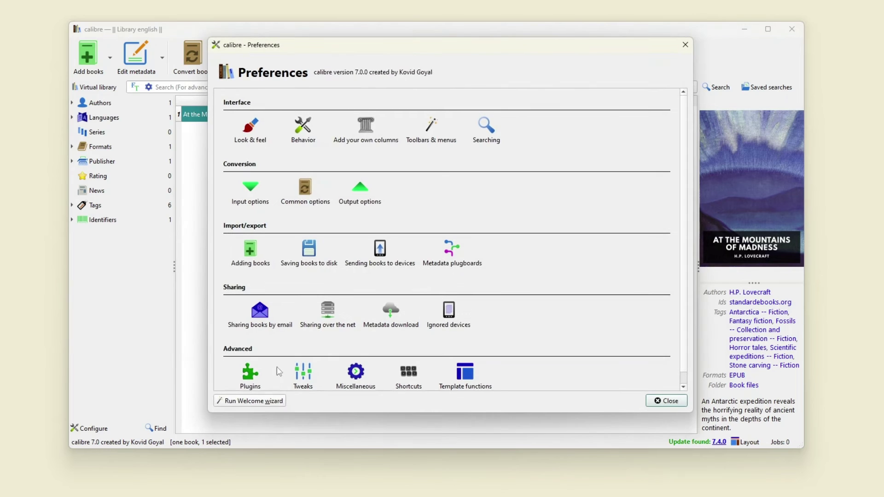
{"action": "left_click", "coordinate": [261, 370]}
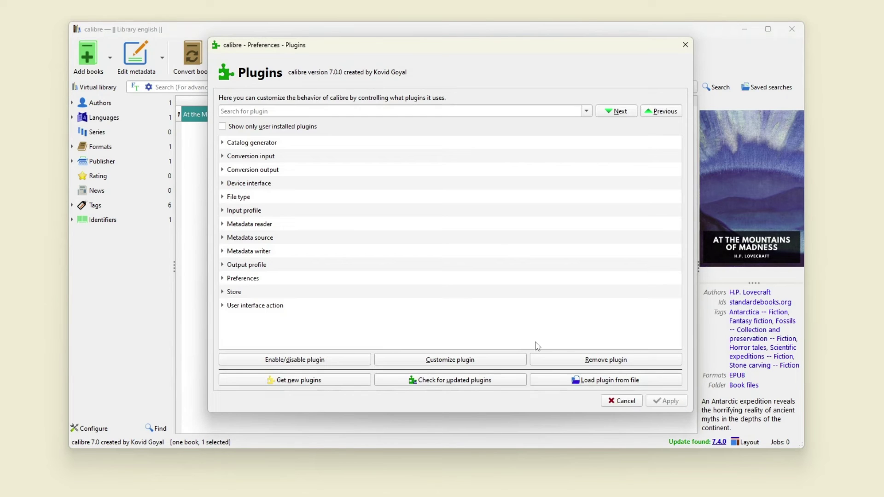
{"action": "left_click", "coordinate": [605, 380]}
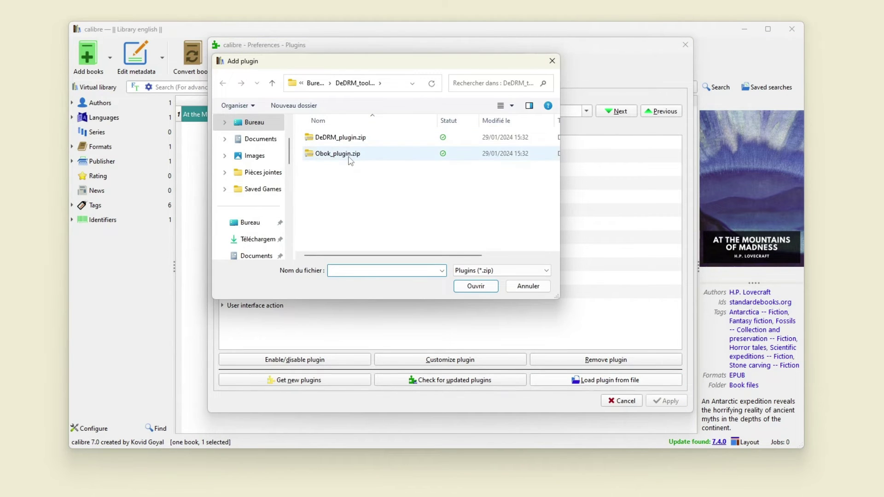
{"action": "double_click", "coordinate": [351, 159]}
{"action": "left_click", "coordinate": [503, 247]}
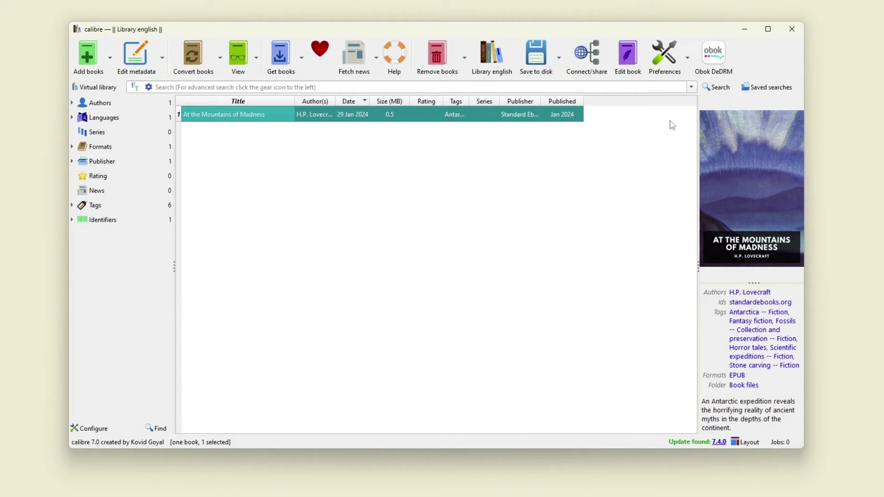
{"action": "left_click", "coordinate": [670, 64]}
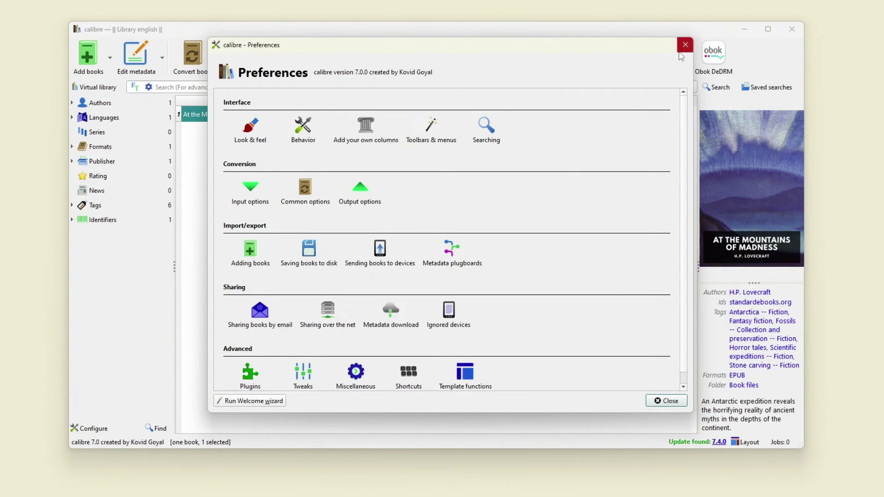
- Filter the Plugins page by 'dedrm' to locate the DeDRM plugin
{"action": "scroll", "coordinate": [547, 181], "scroll_direction": "down", "scroll_amount": 1}
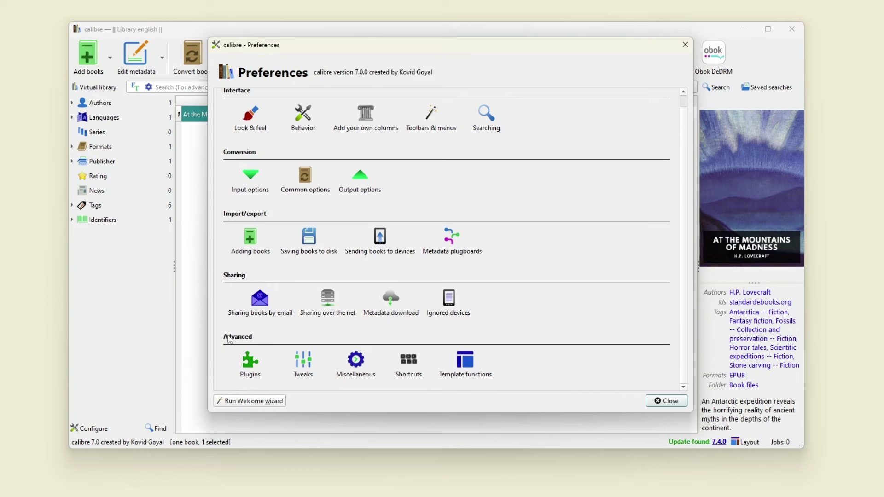
{"action": "left_click", "coordinate": [253, 367]}
{"action": "left_click", "coordinate": [330, 112]}
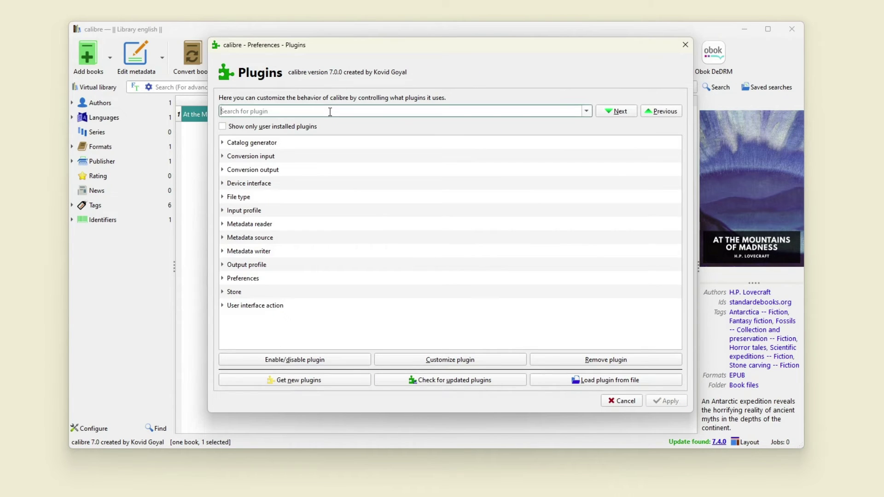
{"action": "type", "text": "dedrm"}
{"action": "key", "text": "Return"}
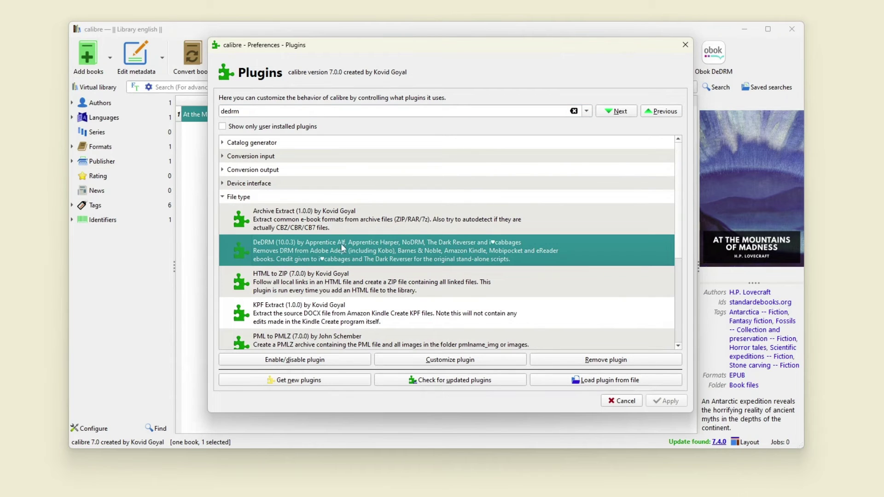
- Open DeDRM's customization, view its empty Kindle eInk serial list, and close both windows
{"action": "left_click", "coordinate": [460, 360]}
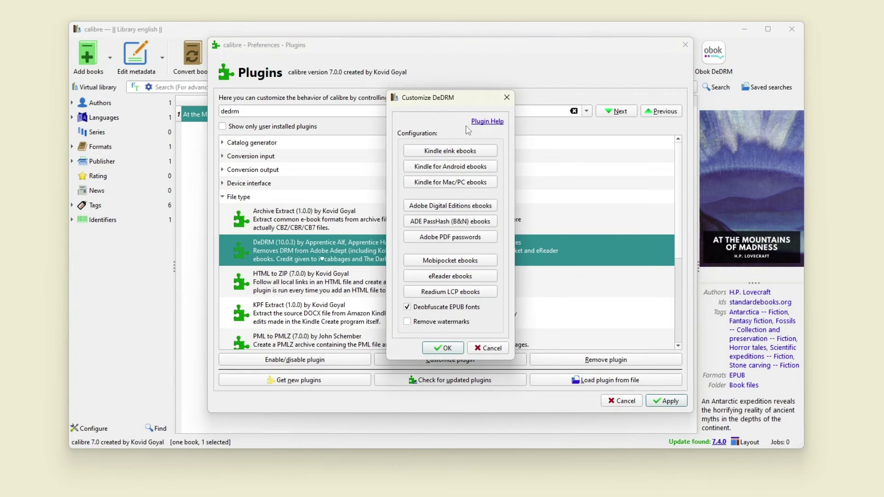
{"action": "left_click_drag", "start_coordinate": [457, 101], "coordinate": [531, 141]}
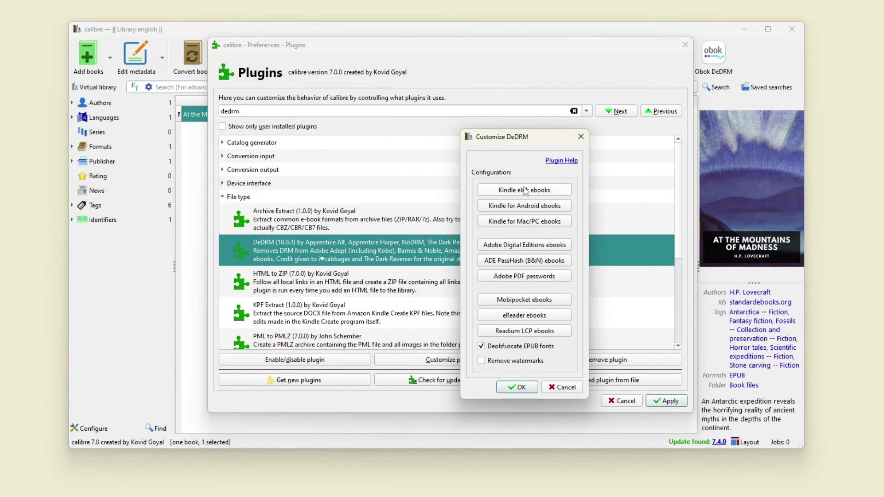
{"action": "left_click", "coordinate": [526, 191]}
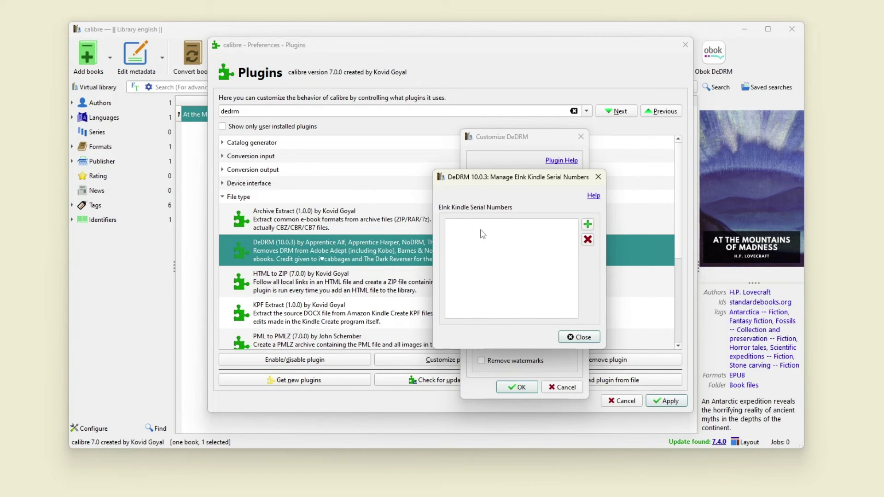
{"action": "left_click", "coordinate": [581, 339]}
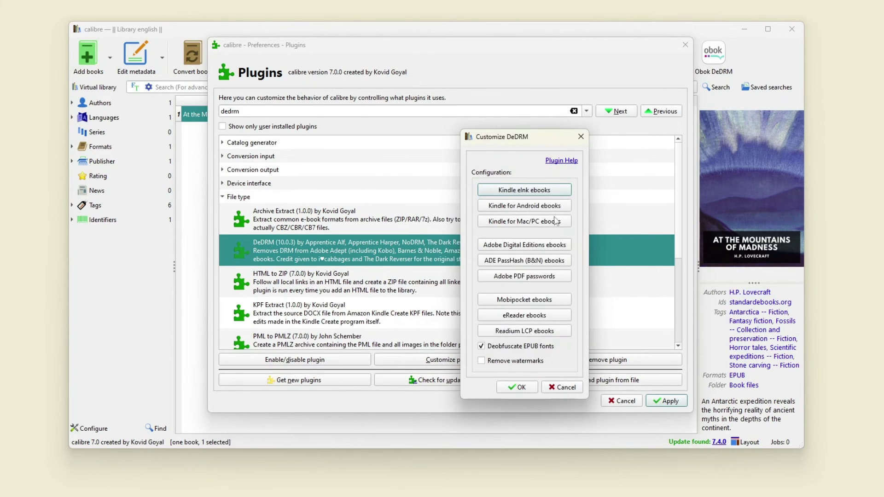
{"action": "left_click", "coordinate": [581, 138]}
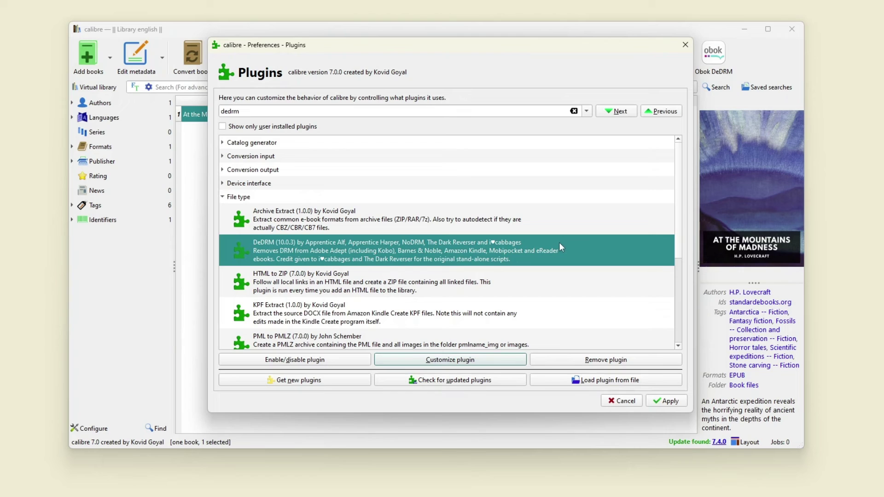
- Search the installed plugins for 'obok'
{"action": "left_click", "coordinate": [309, 110]}
{"action": "type", "text": "o"}
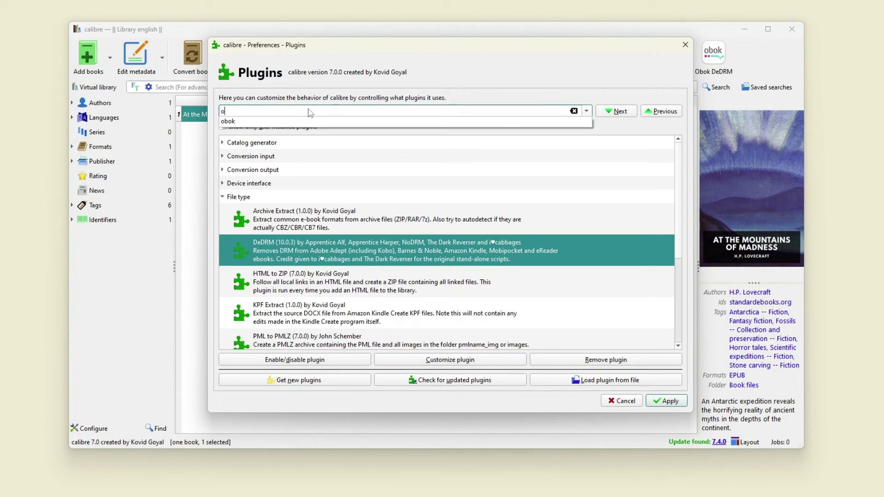
{"action": "type", "text": "bok"}
{"action": "key", "text": "Return"}
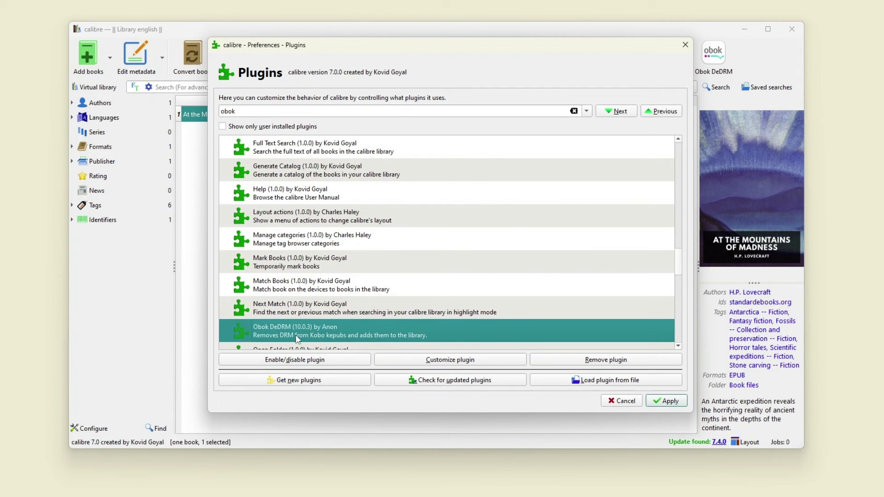
- Review Obok DeDRM's settings, keeping Ask for EPUB insertion, check the empty Kobo serial list, and cancel
{"action": "left_click", "coordinate": [462, 360]}
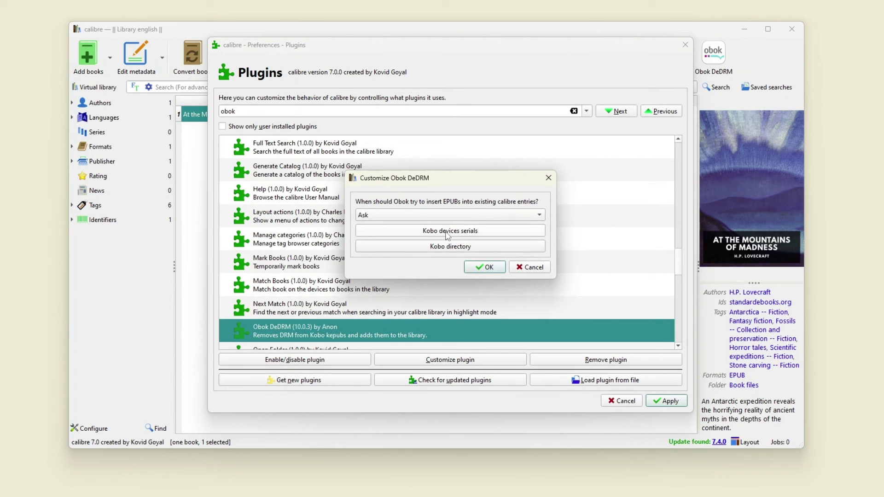
{"action": "left_click", "coordinate": [448, 216]}
{"action": "left_click", "coordinate": [448, 220]}
{"action": "left_click", "coordinate": [441, 232]}
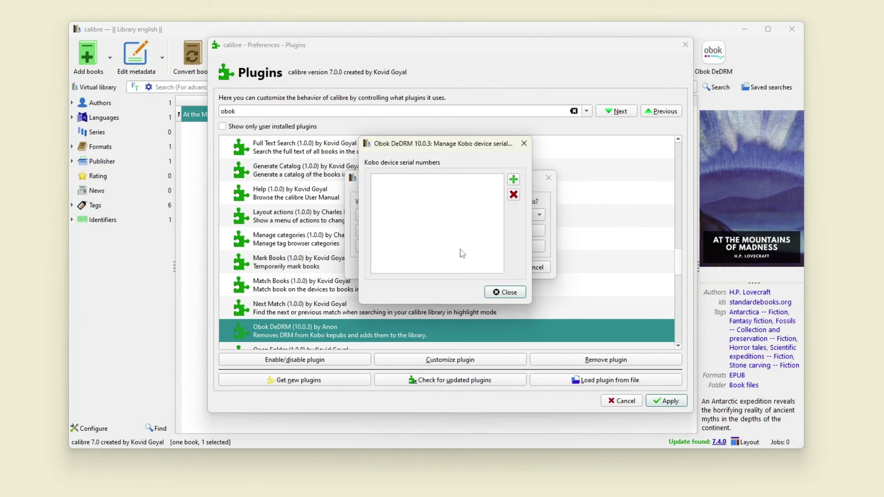
{"action": "left_click", "coordinate": [506, 293]}
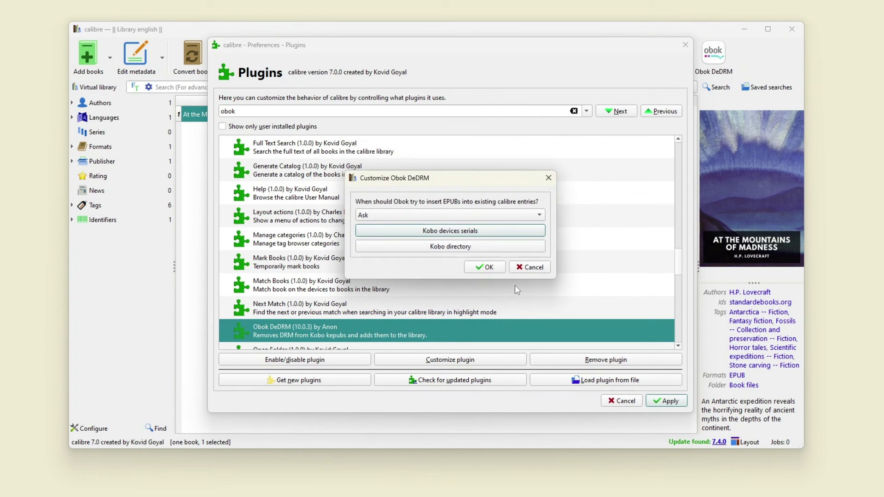
{"action": "left_click", "coordinate": [528, 270]}
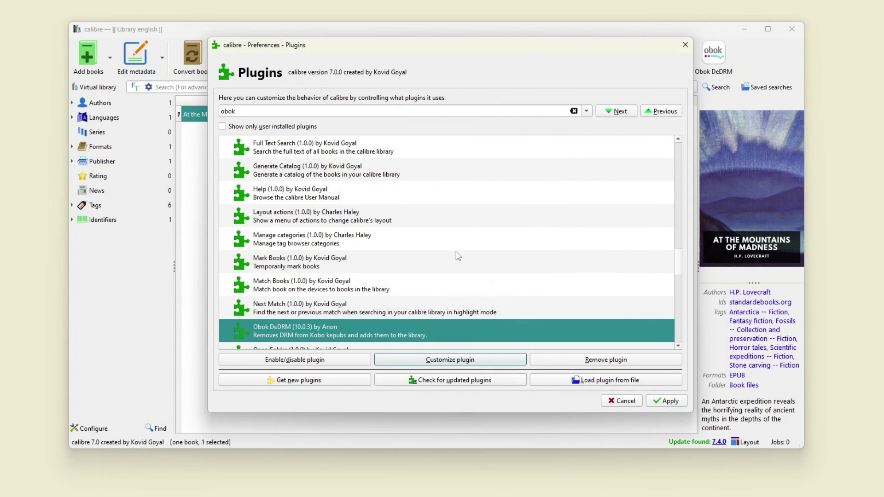
{"action": "scroll", "coordinate": [459, 256], "scroll_direction": "up", "scroll_amount": 2}
- Apply the plugin changes, close Preferences, and clear the book selection in the library
{"action": "left_click", "coordinate": [671, 403]}
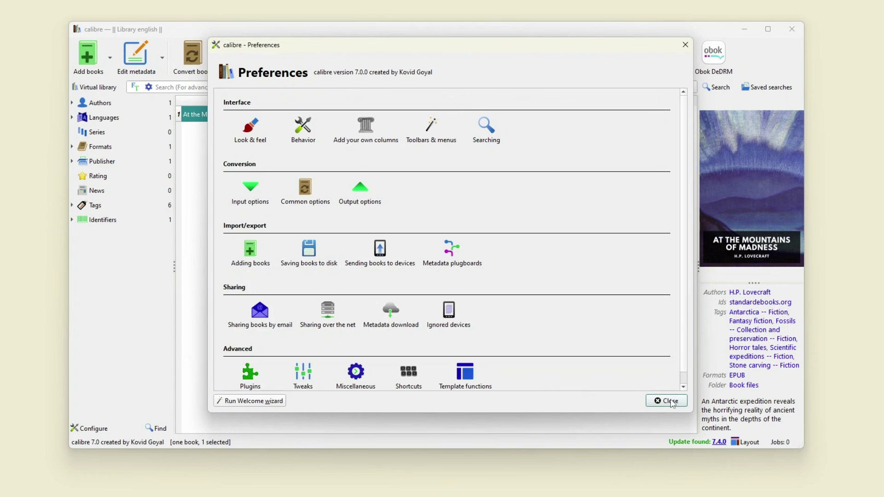
{"action": "left_click", "coordinate": [669, 402]}
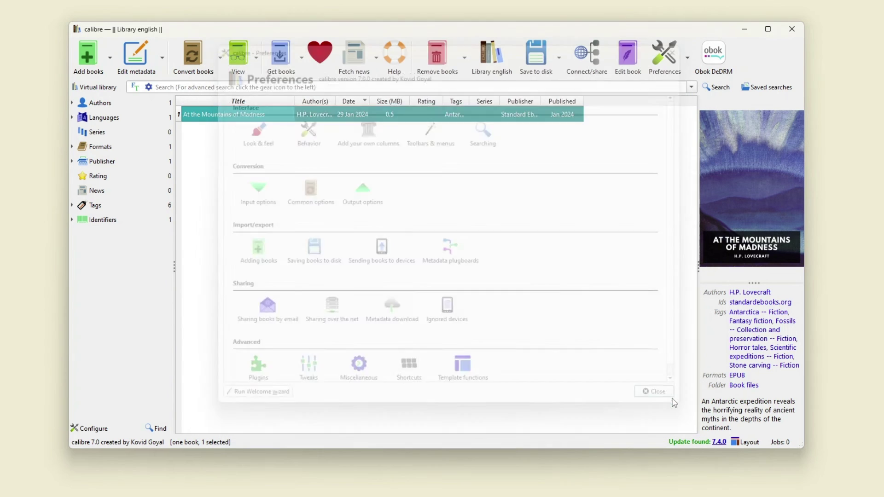
{"action": "left_click", "coordinate": [469, 251]}
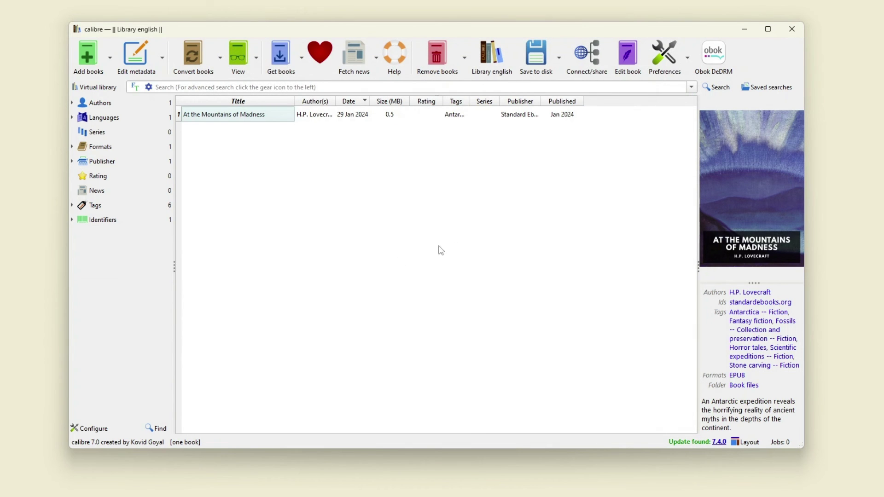